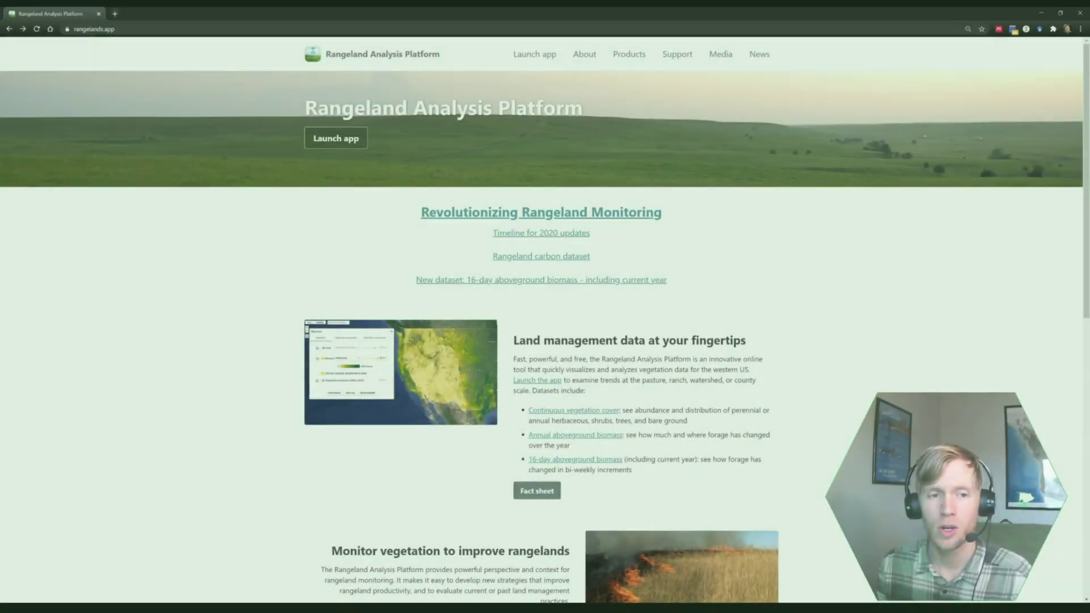
Launch the map app and frame the western US.
left_click(340, 141)
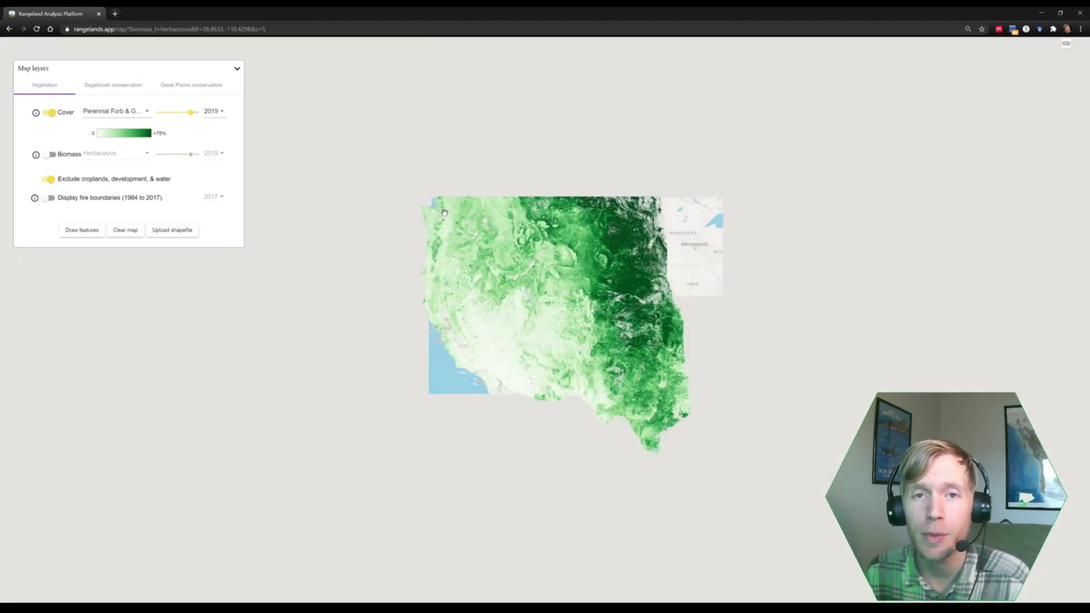
scroll(444, 212, "up", 1)
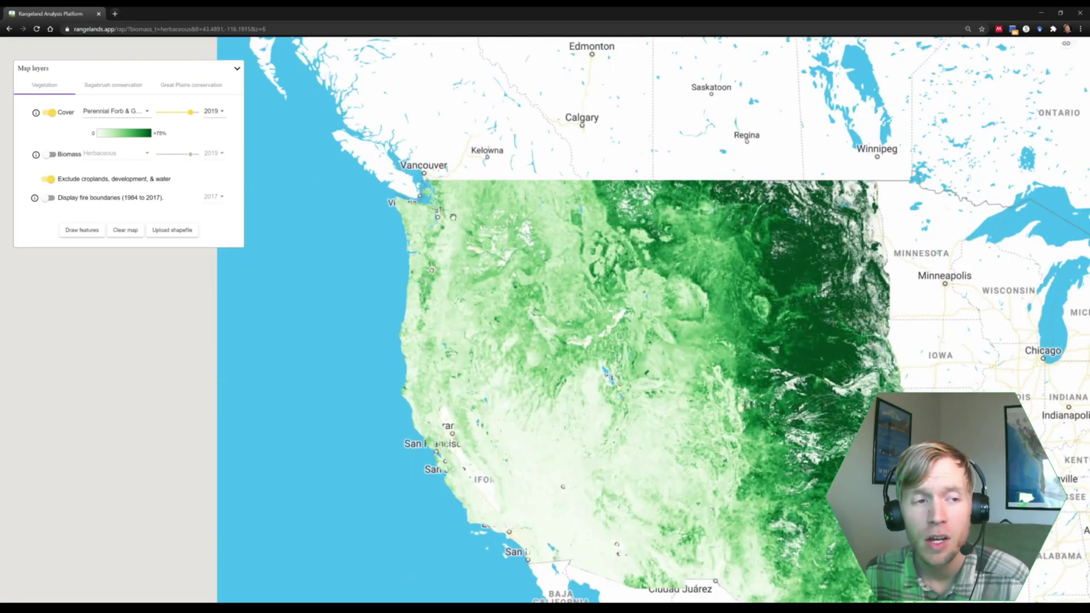
left_click_drag(506, 248, 460, 164)
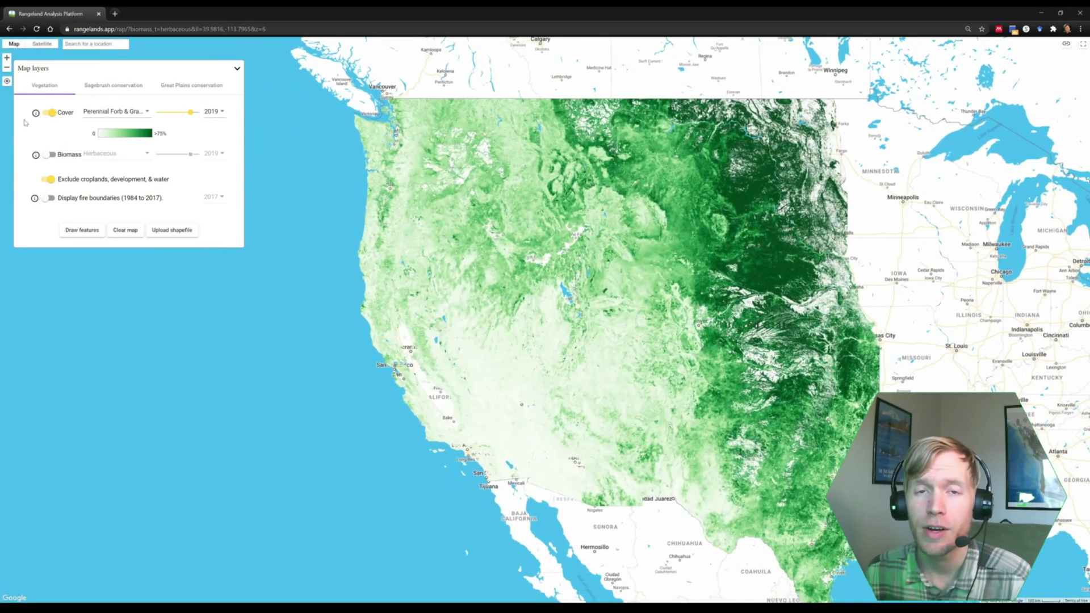
Toggle the cover and biomass layers, leaving Perennial Forb & Grass cover and biomass both on.
left_click(53, 112)
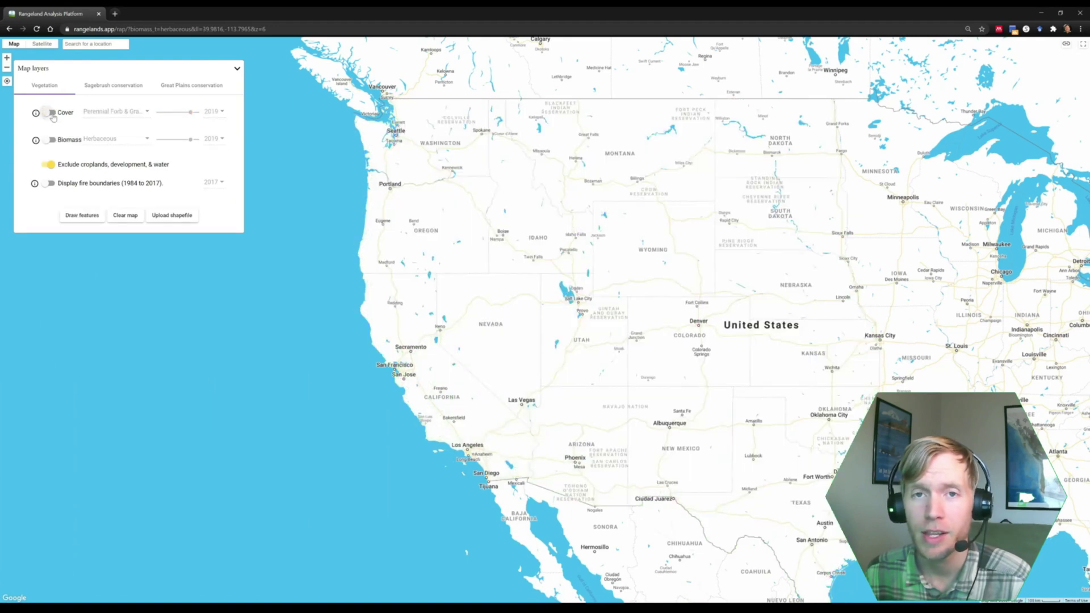
left_click(52, 113)
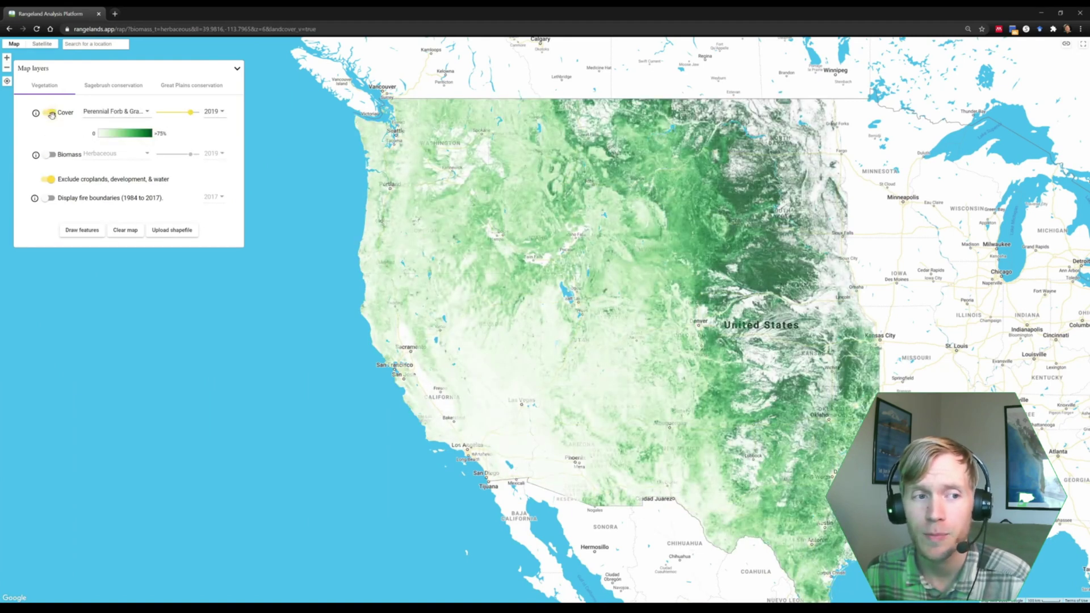
left_click(50, 154)
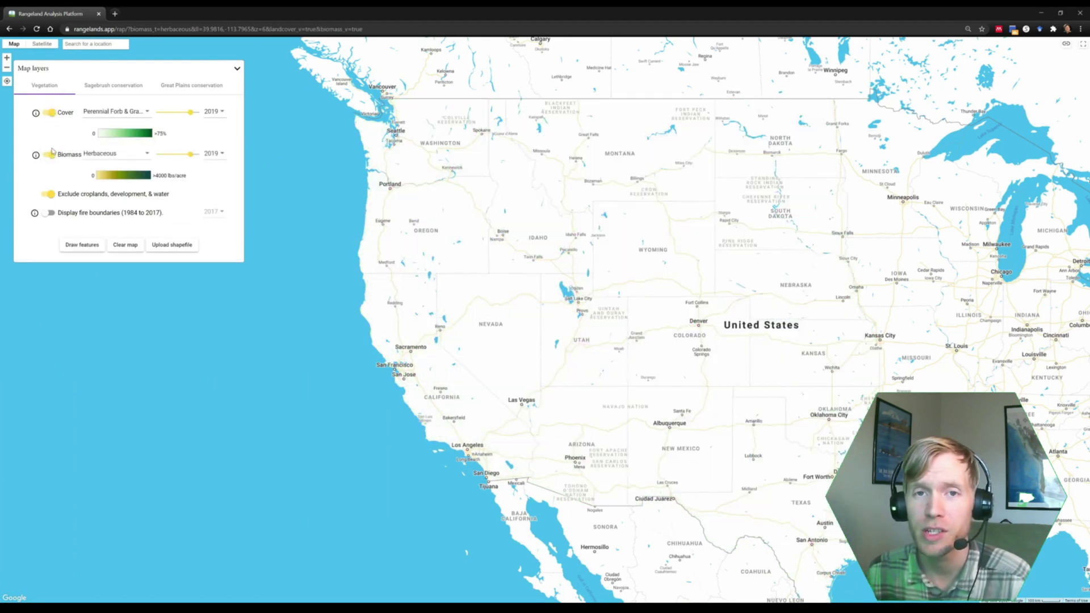
left_click(49, 155)
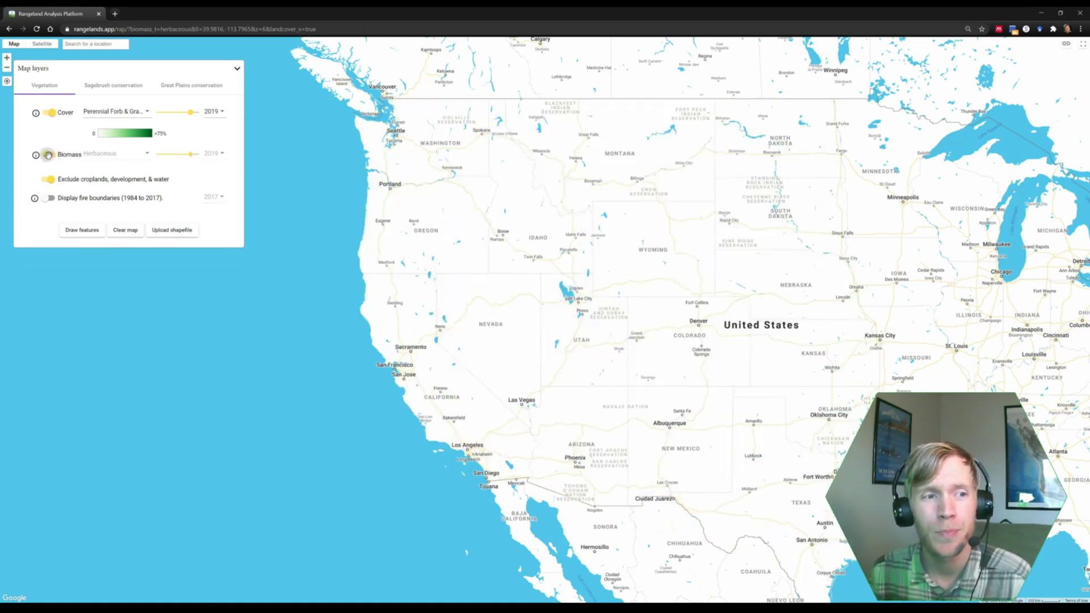
left_click(98, 115)
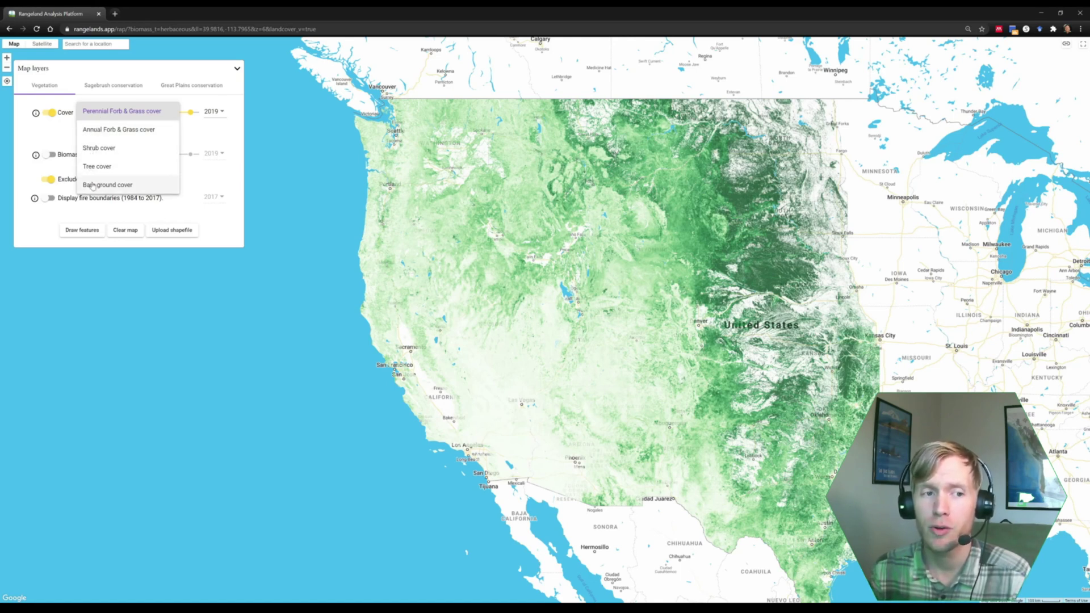
left_click(65, 140)
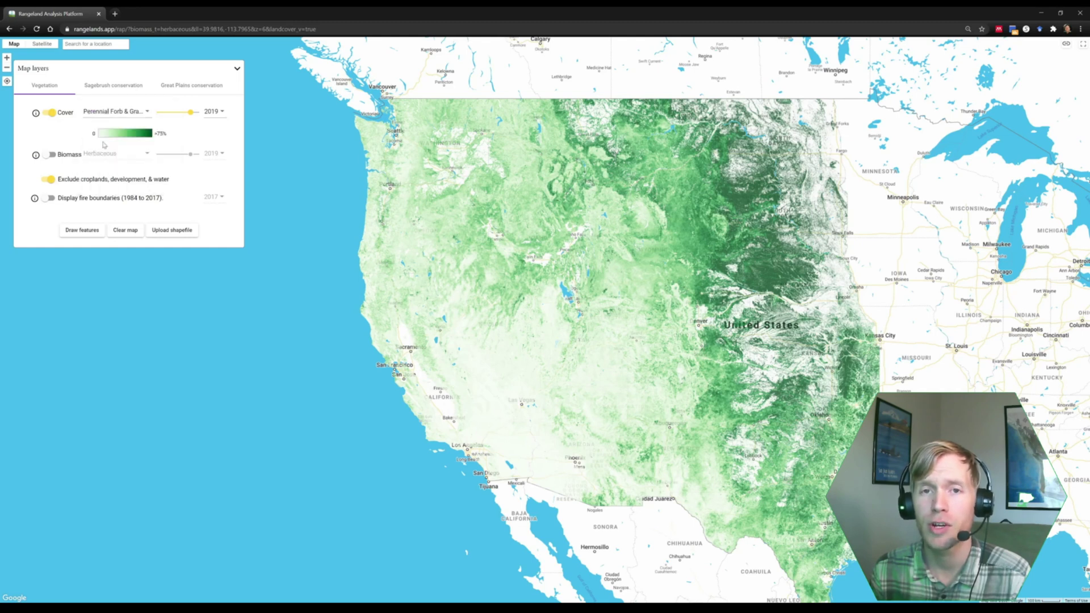
left_click(45, 154)
left_click(113, 159)
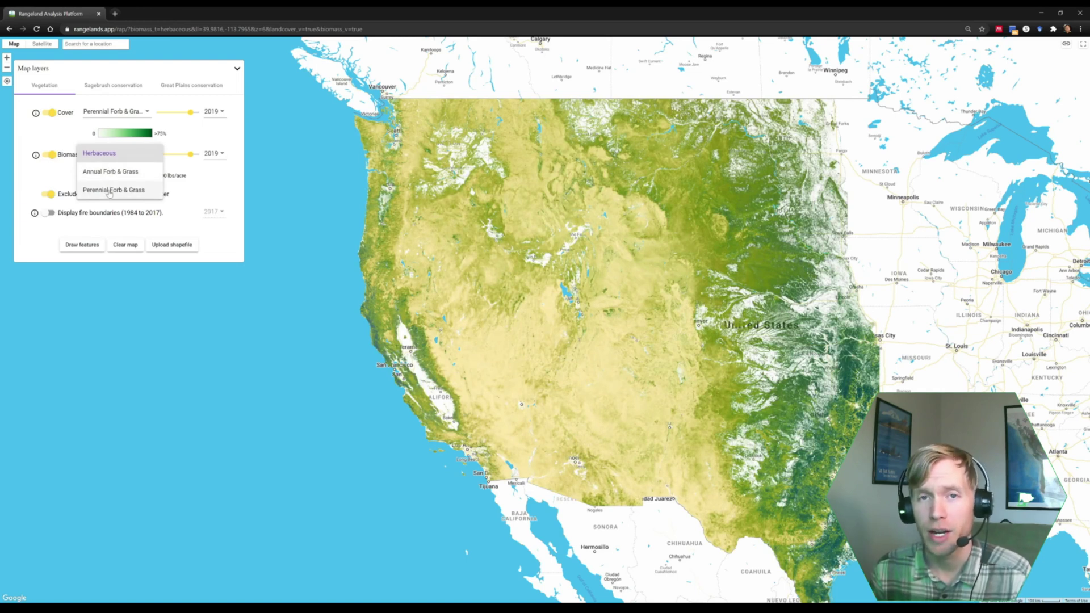
Keep Herbaceous biomass, centre the map on Winnemucca, NV, USA, and zoom out two levels.
left_click(55, 178)
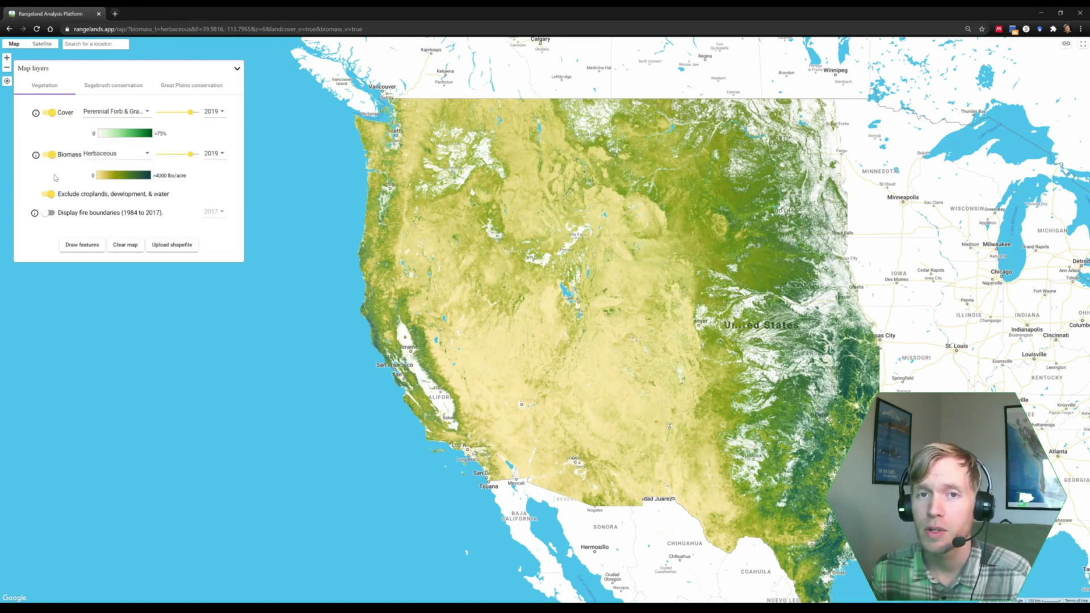
left_click(75, 45)
type("winnem")
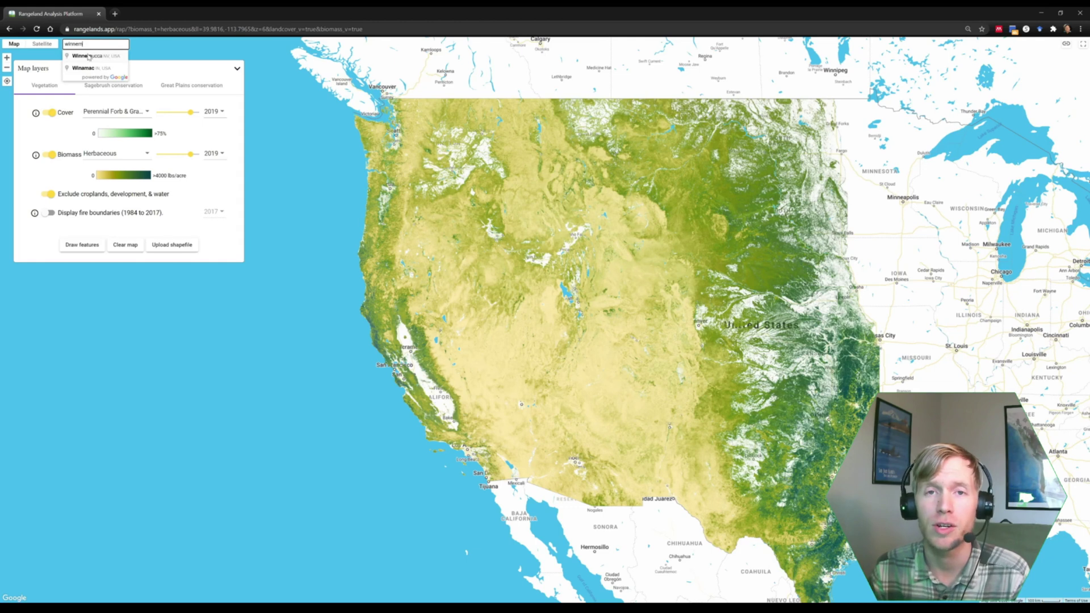
left_click(88, 56)
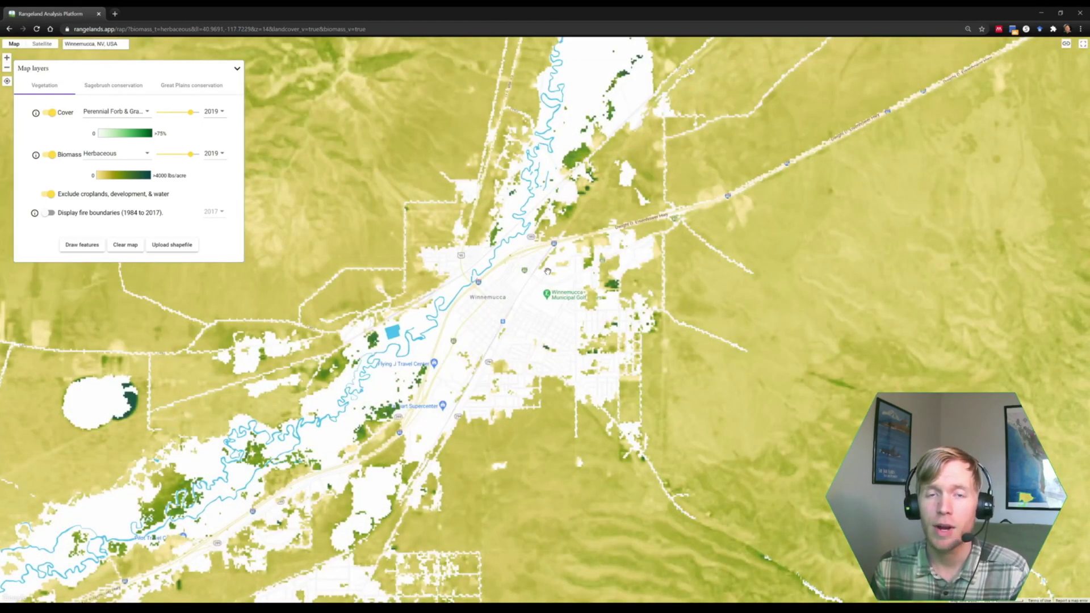
scroll(548, 271, "down", 1)
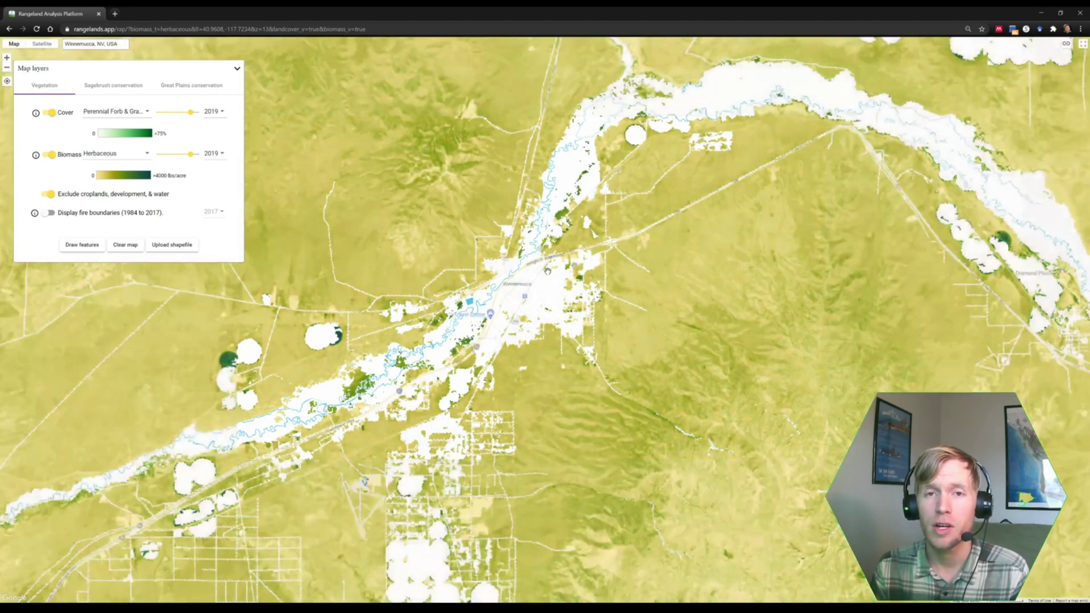
scroll(547, 271, "down", 1)
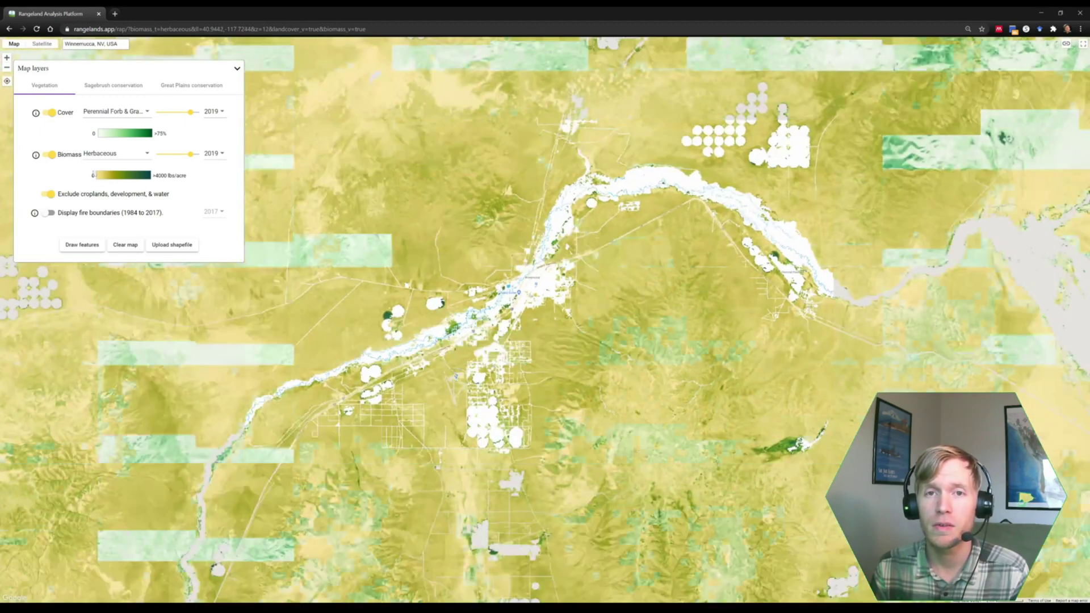
Turn biomass off and show Annual Forb & Grass cover at 34 opacity over satellite imagery.
left_click(50, 154)
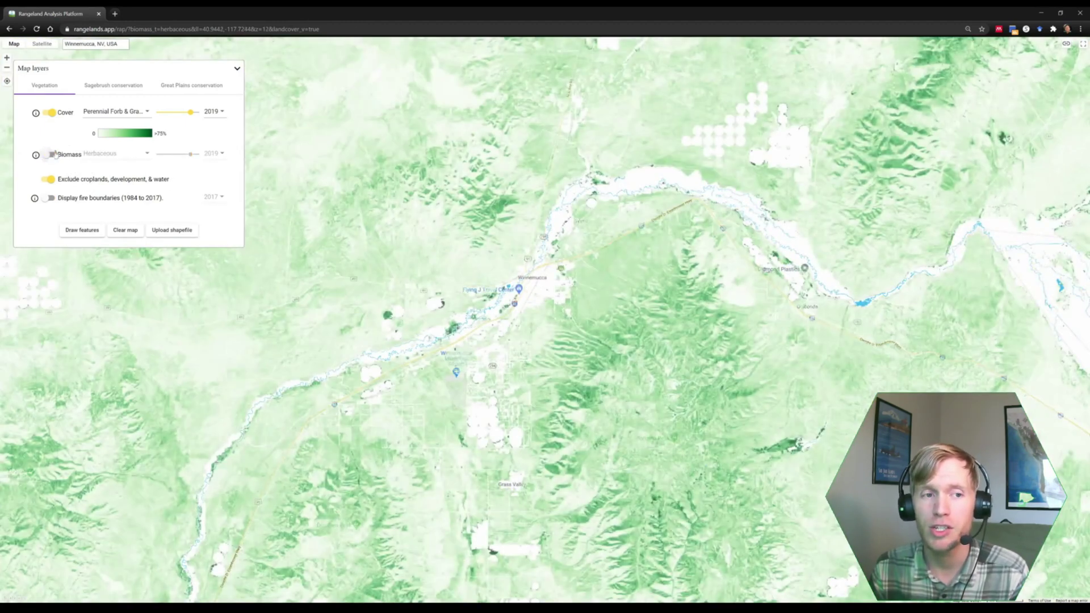
left_click(108, 113)
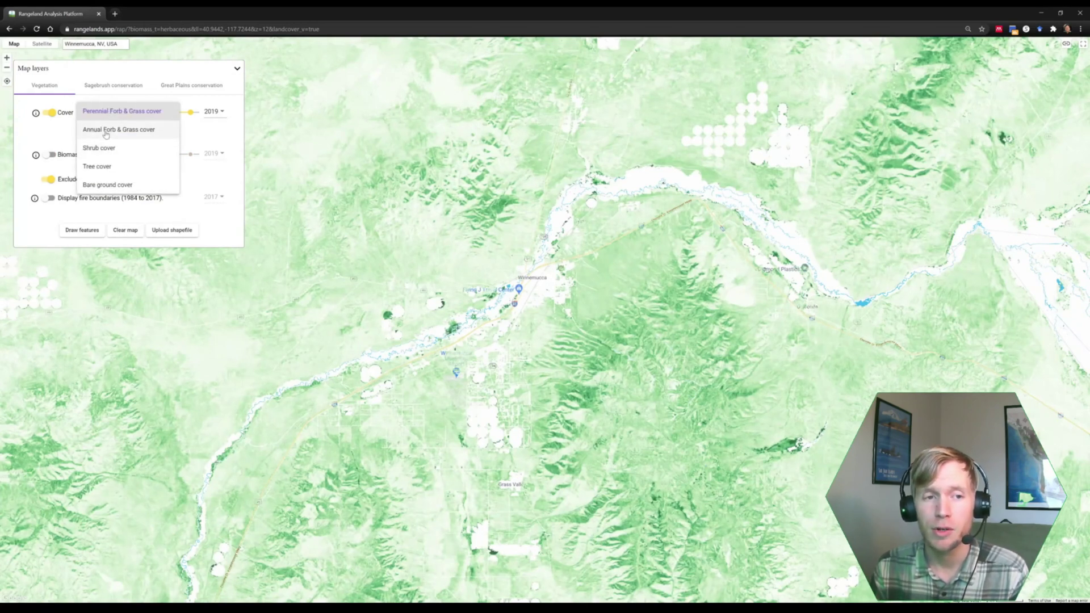
left_click(106, 131)
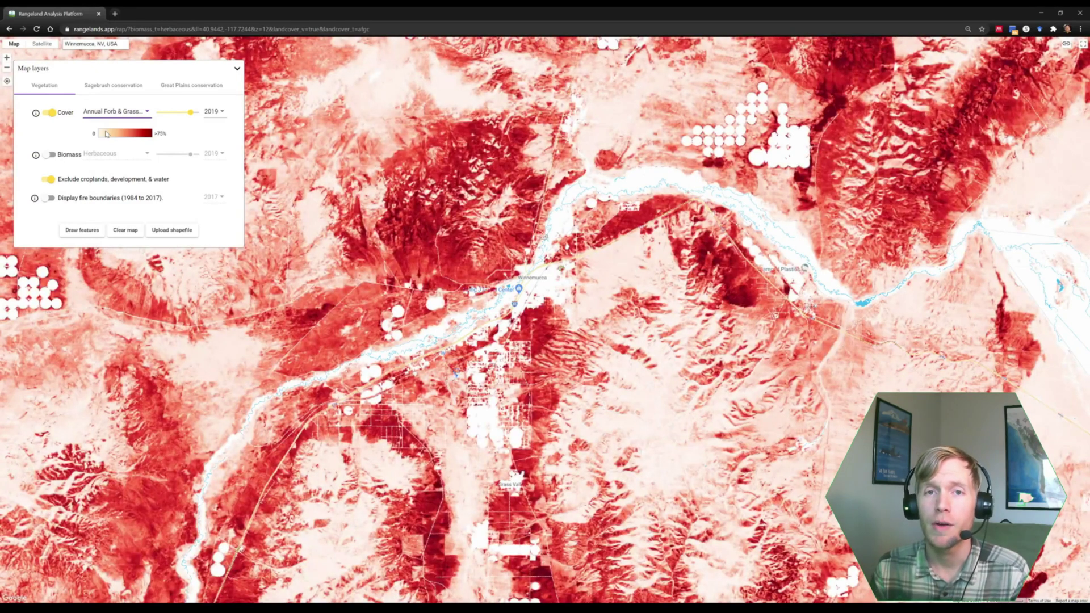
left_click(43, 45)
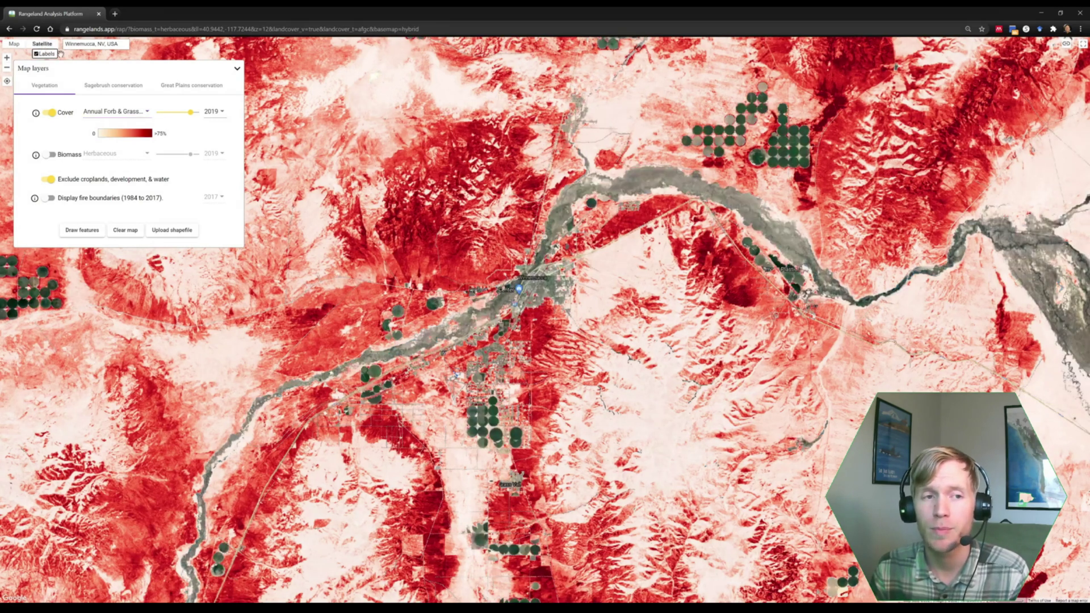
left_click_drag(190, 111, 171, 113)
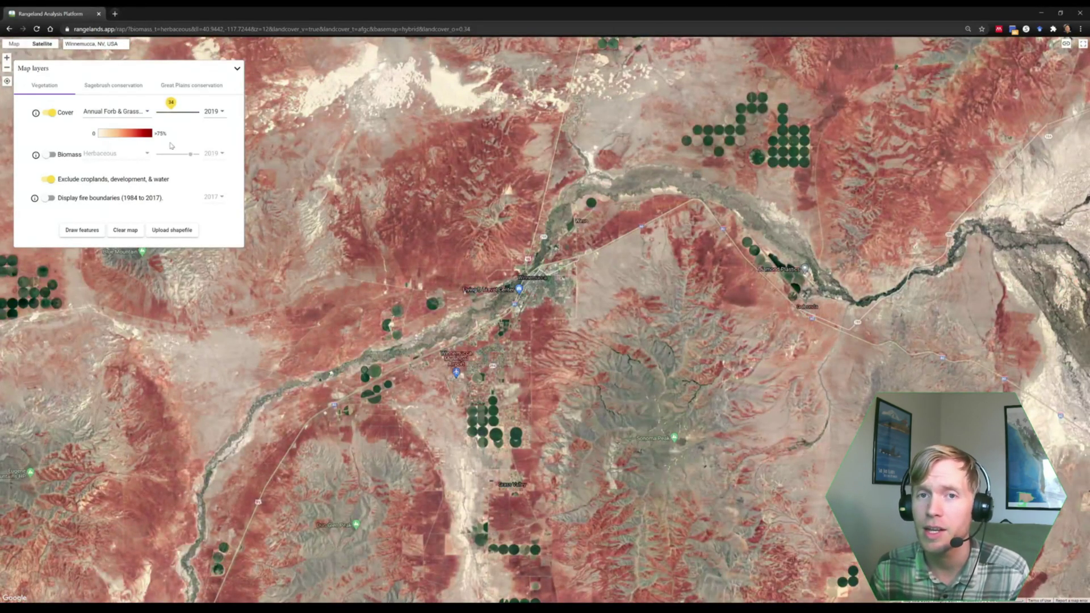
left_click(214, 112)
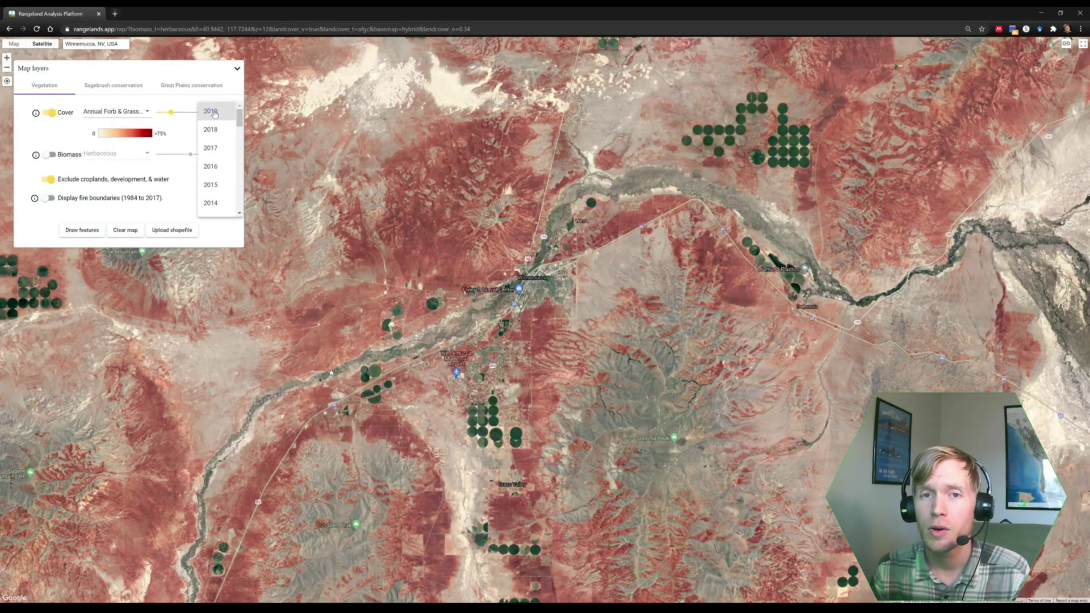
left_click_drag(239, 117, 240, 193)
left_click(211, 164)
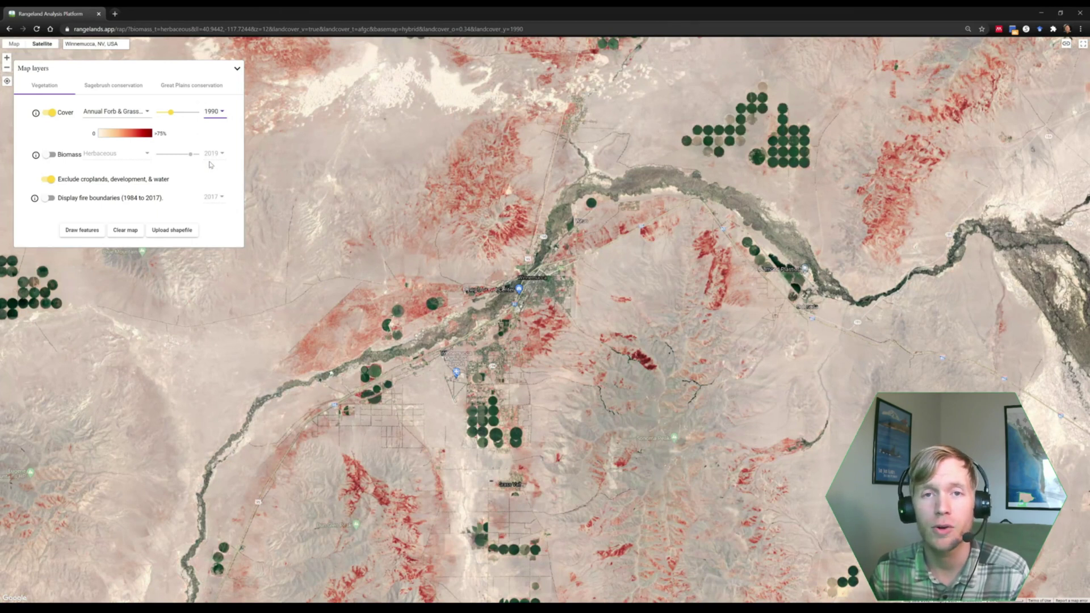
left_click(215, 112)
left_click(214, 79)
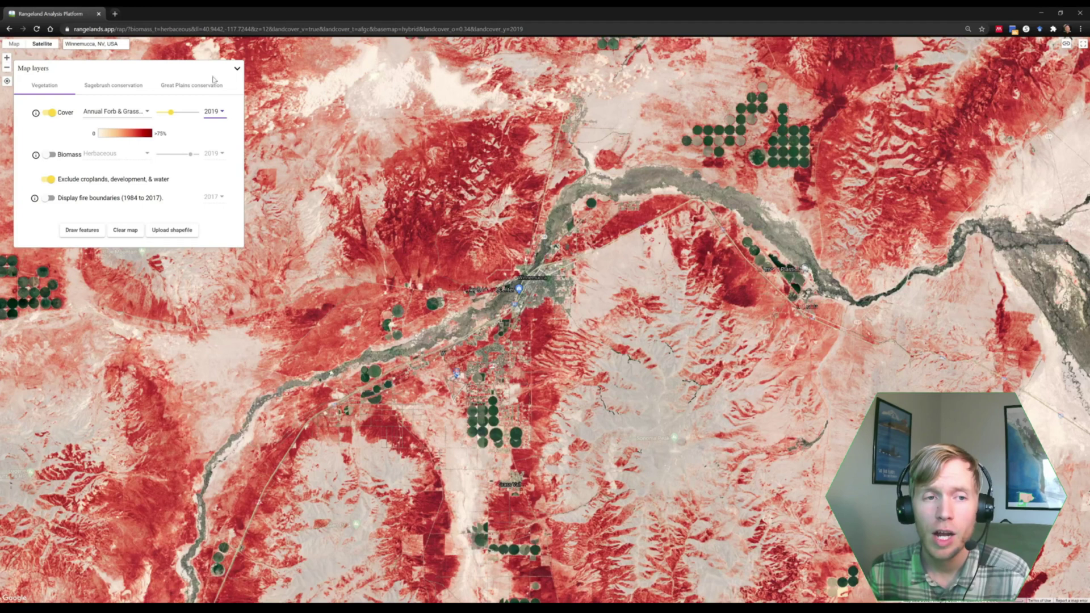
left_click(50, 179)
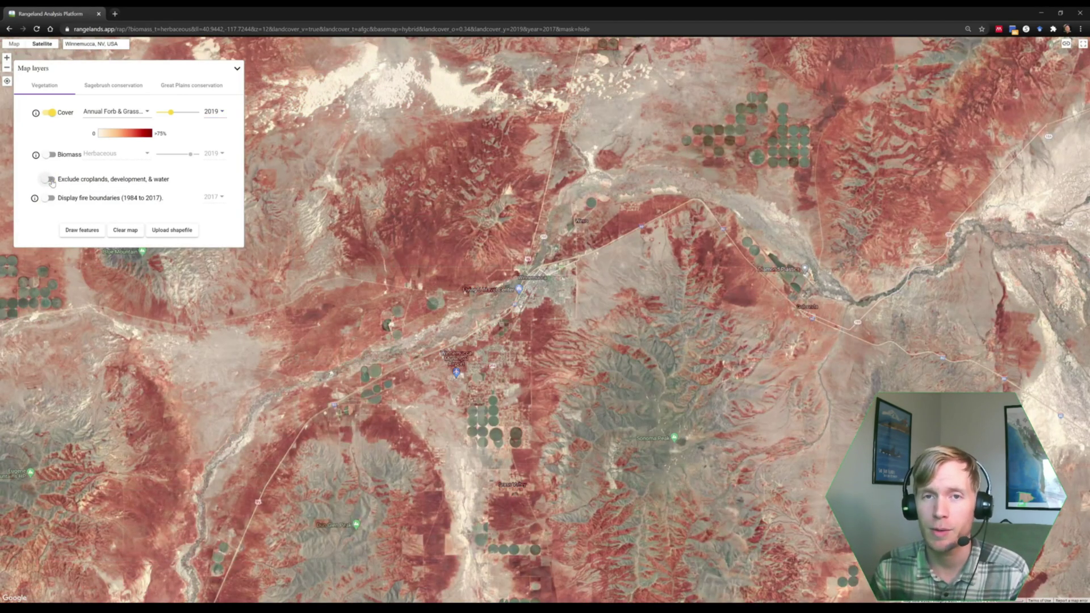
left_click(50, 179)
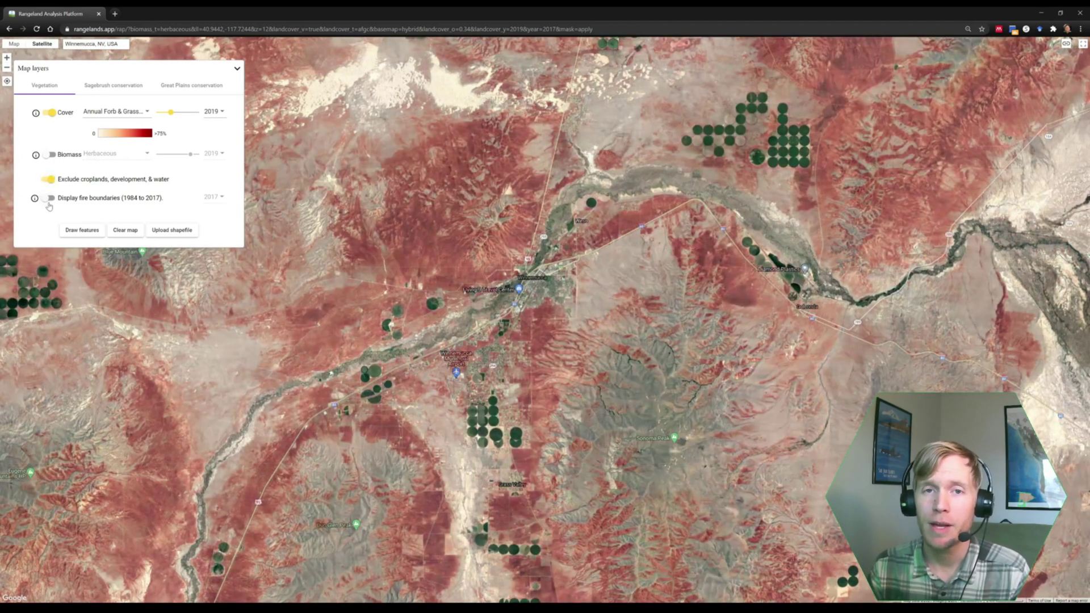
left_click(49, 197)
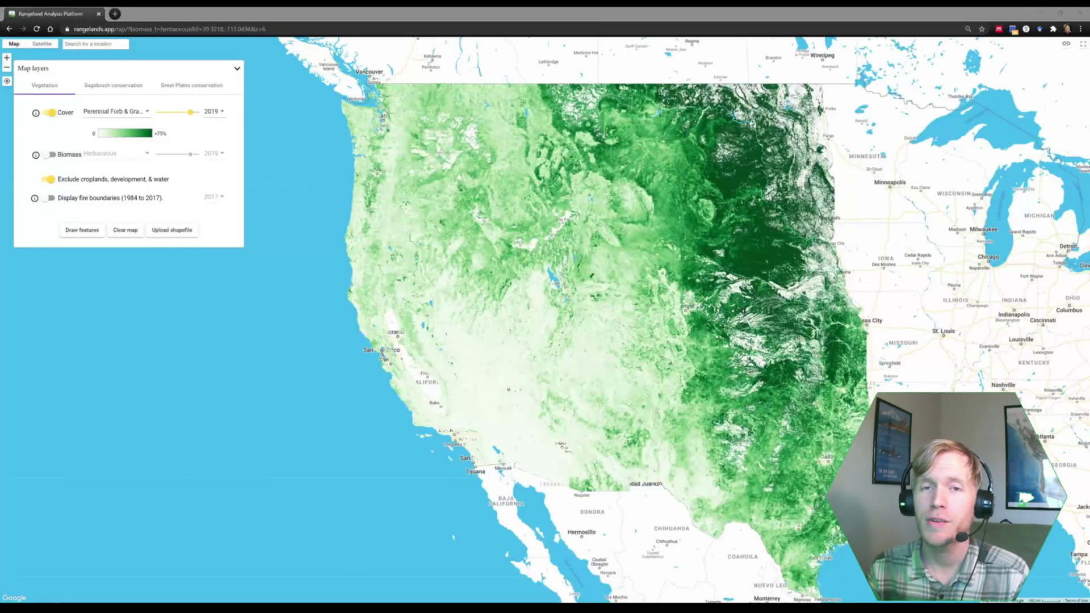
Preview the Sagebrush conservation annual herbaceous cover layer, then hide it.
left_click(116, 85)
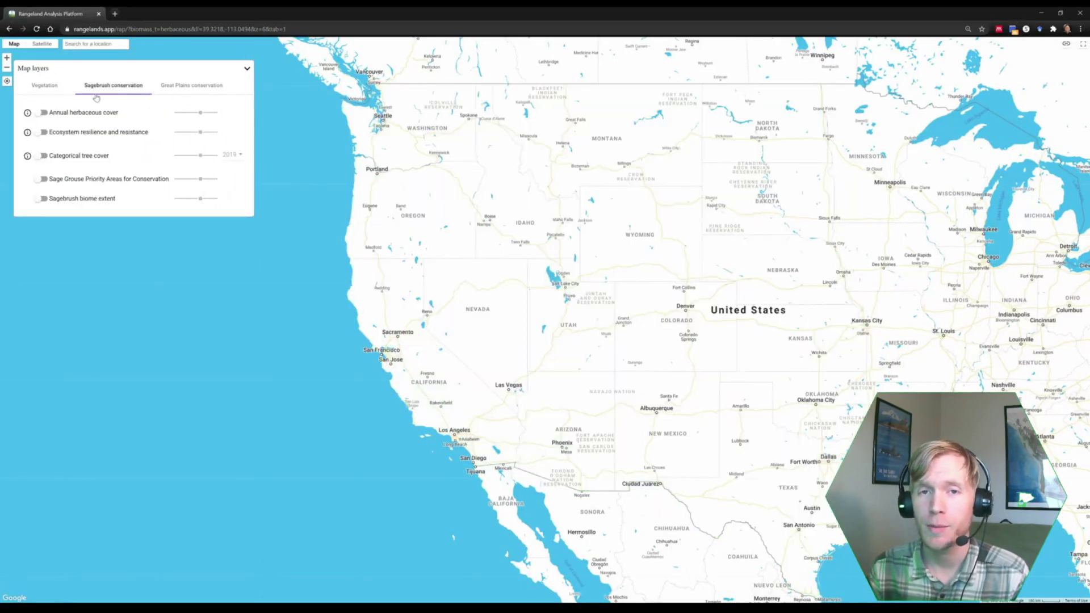
left_click(41, 113)
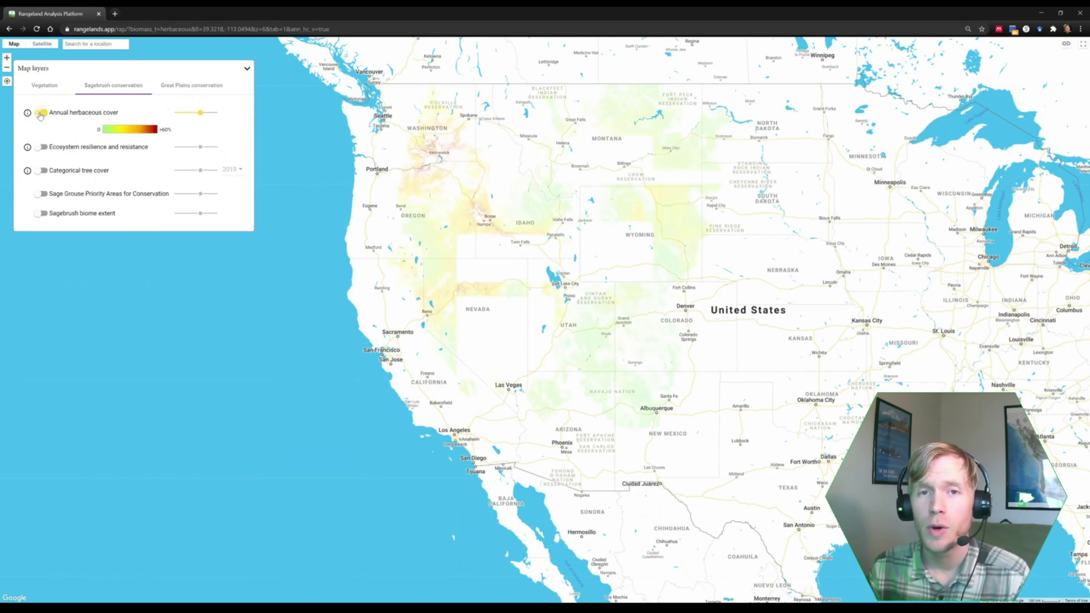
left_click(40, 113)
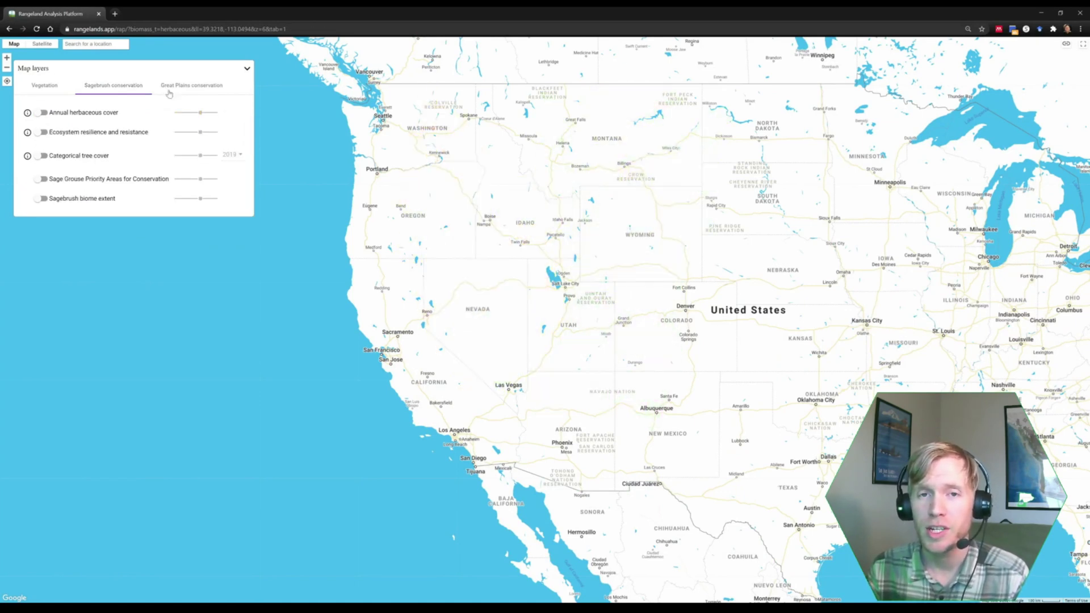
Preview the Great Plains woody transitions layer, then hide it.
left_click(175, 87)
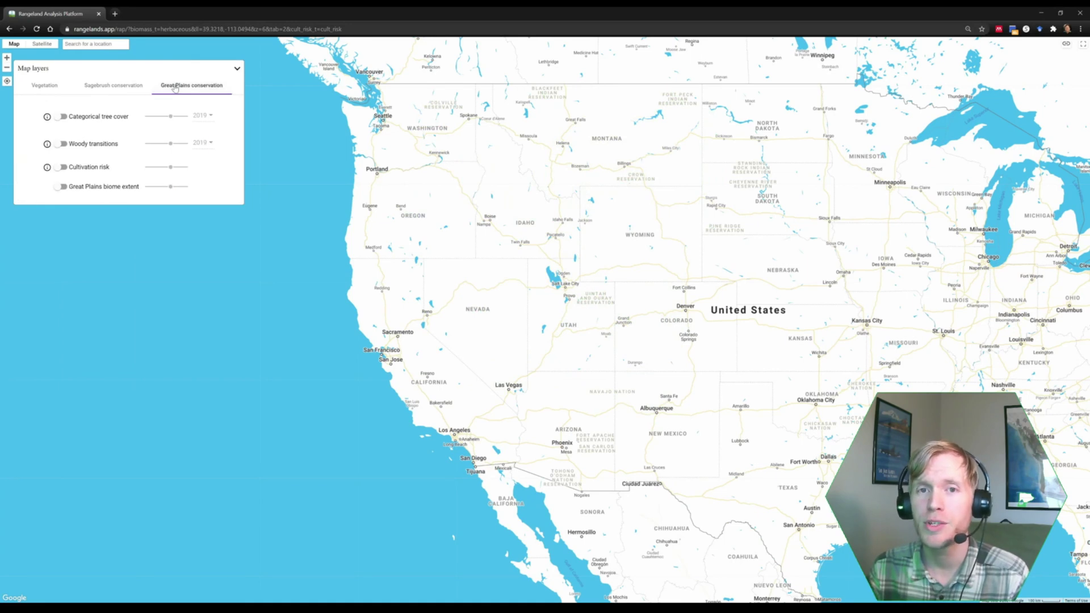
left_click(59, 143)
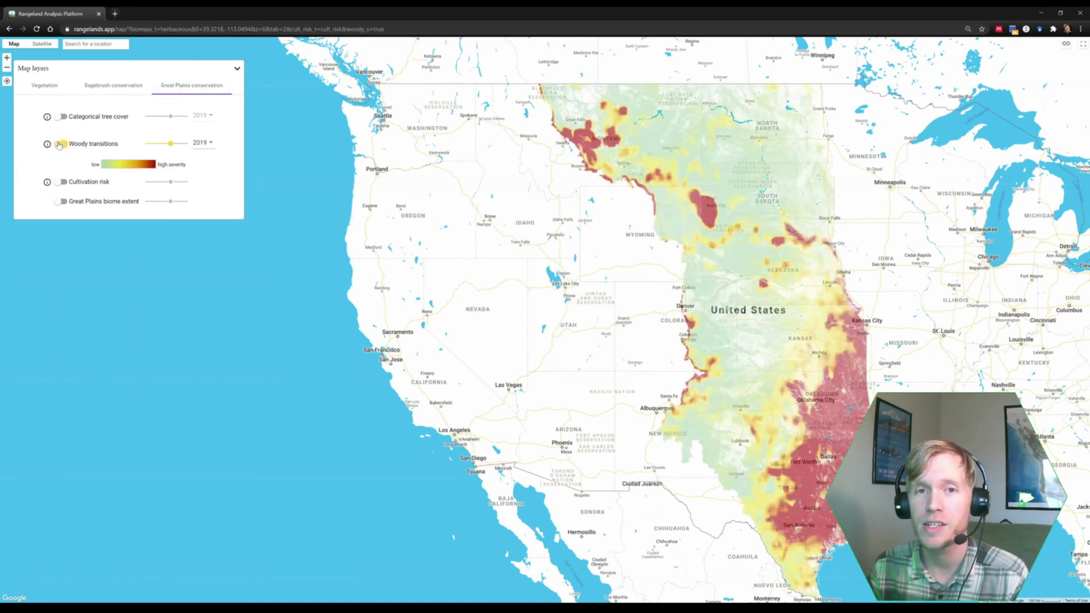
left_click(59, 143)
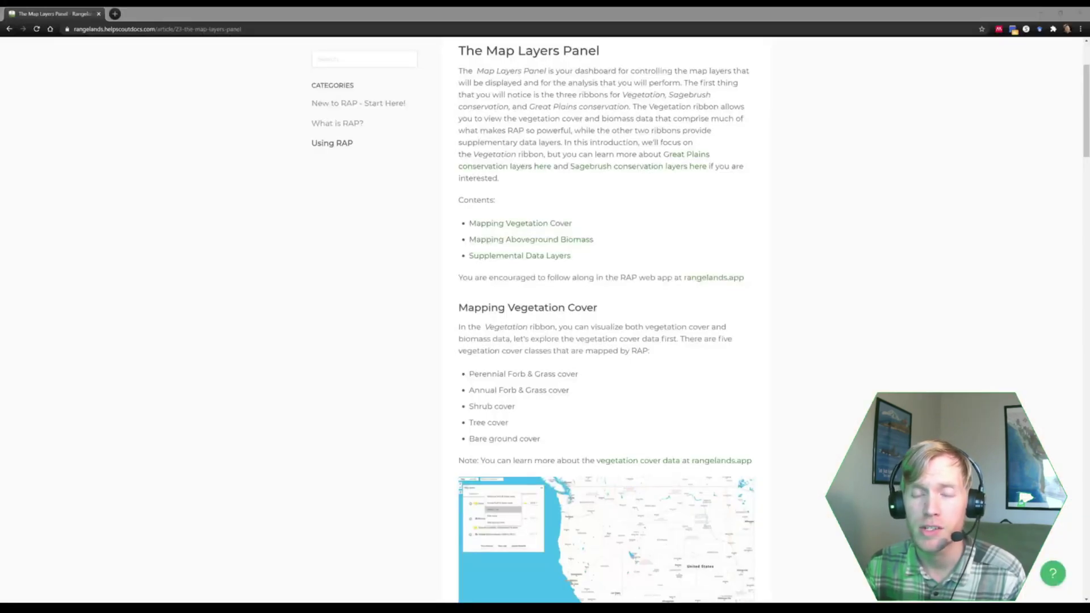
Scroll the Map Layers Panel article down to the Mapping Aboveground Biomass section.
scroll(607, 318, "down", 5)
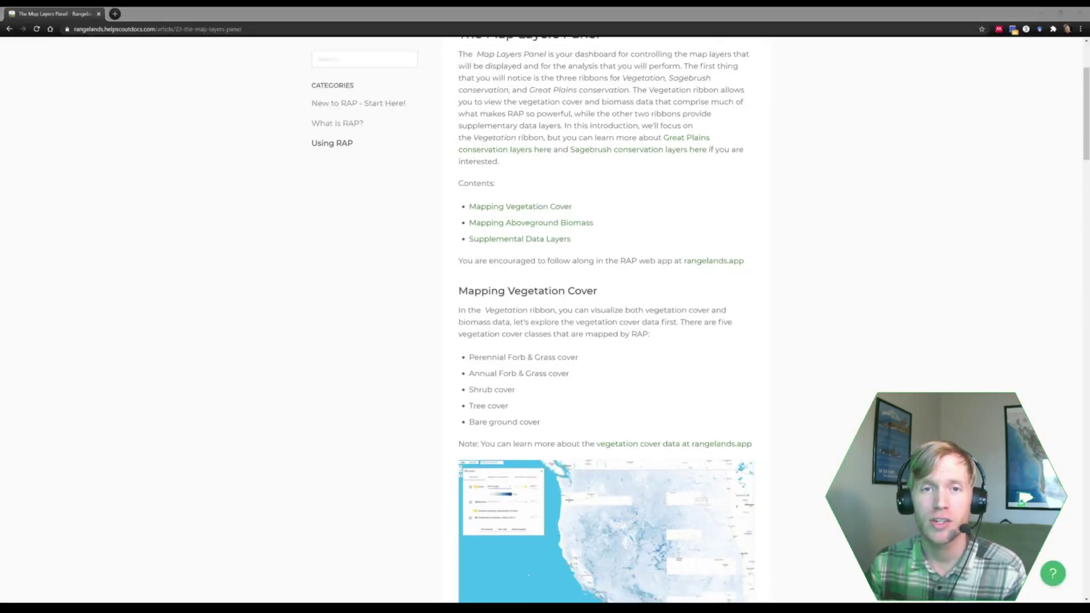
scroll(607, 318, "down", 10)
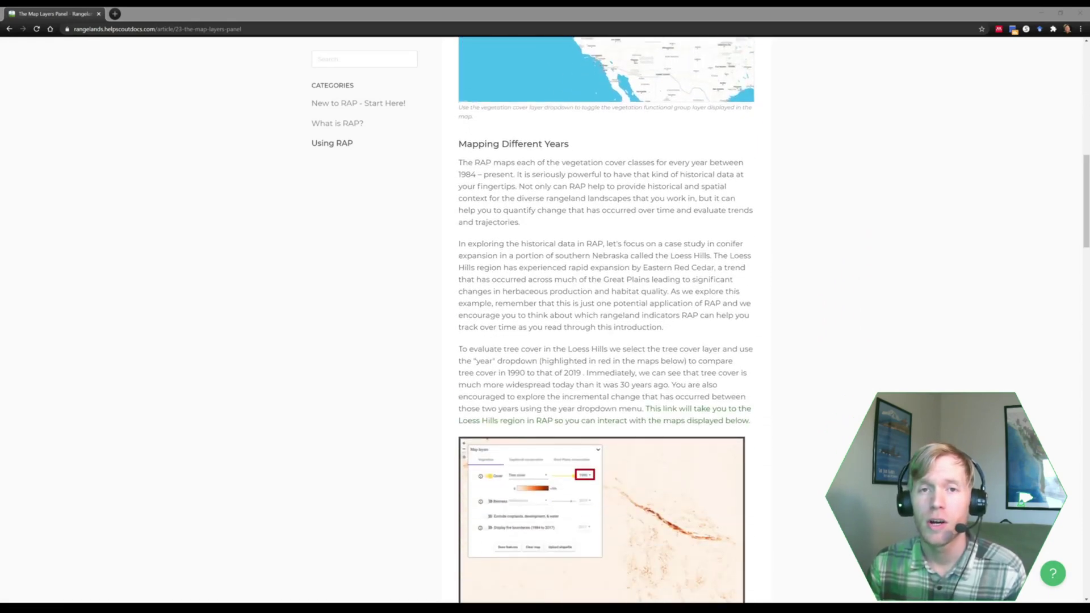
scroll(606, 318, "down", 15)
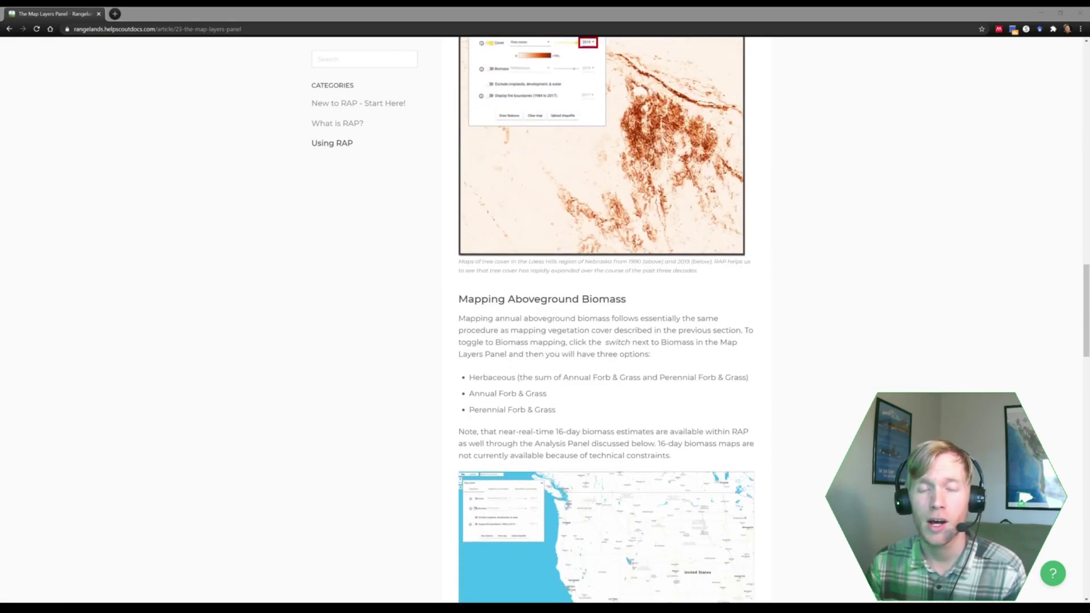
Show 1990 tree cover near North Platte over satellite imagery.
scroll(606, 318, "down", 5)
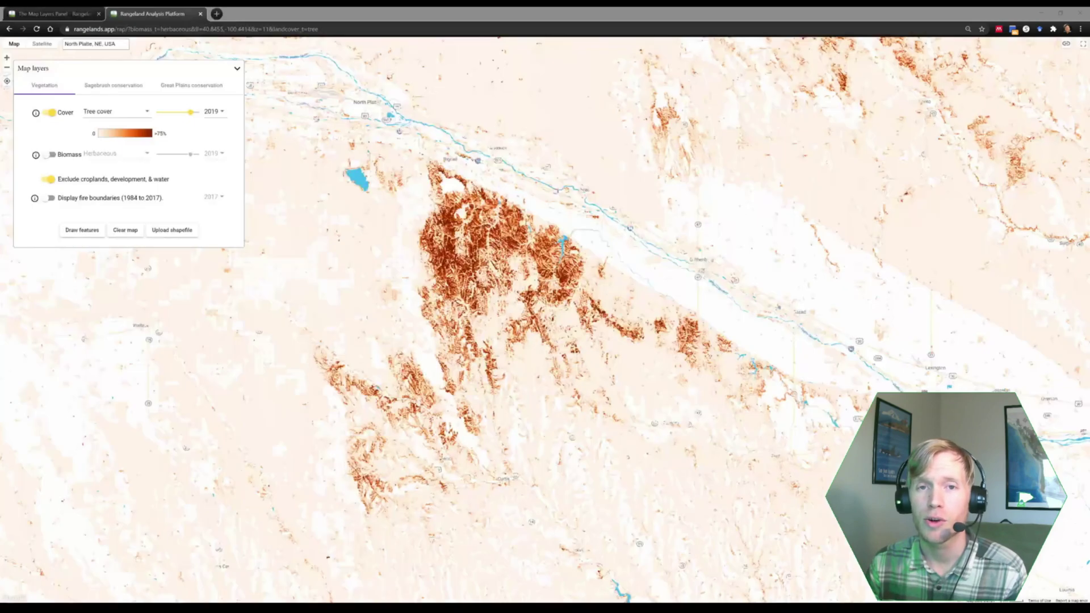
scroll(486, 274, "up", 1)
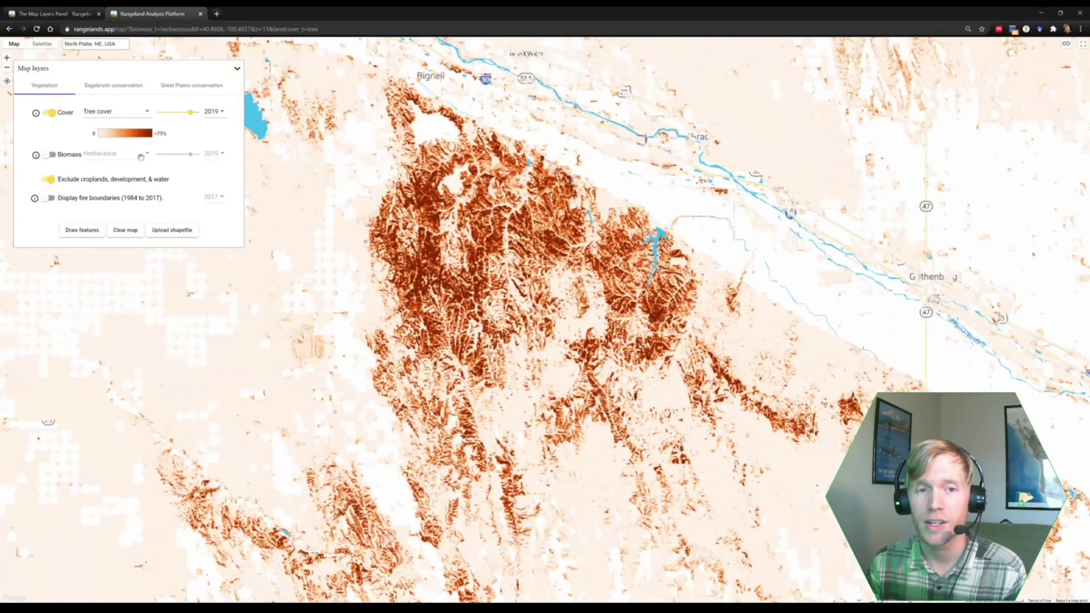
left_click(43, 45)
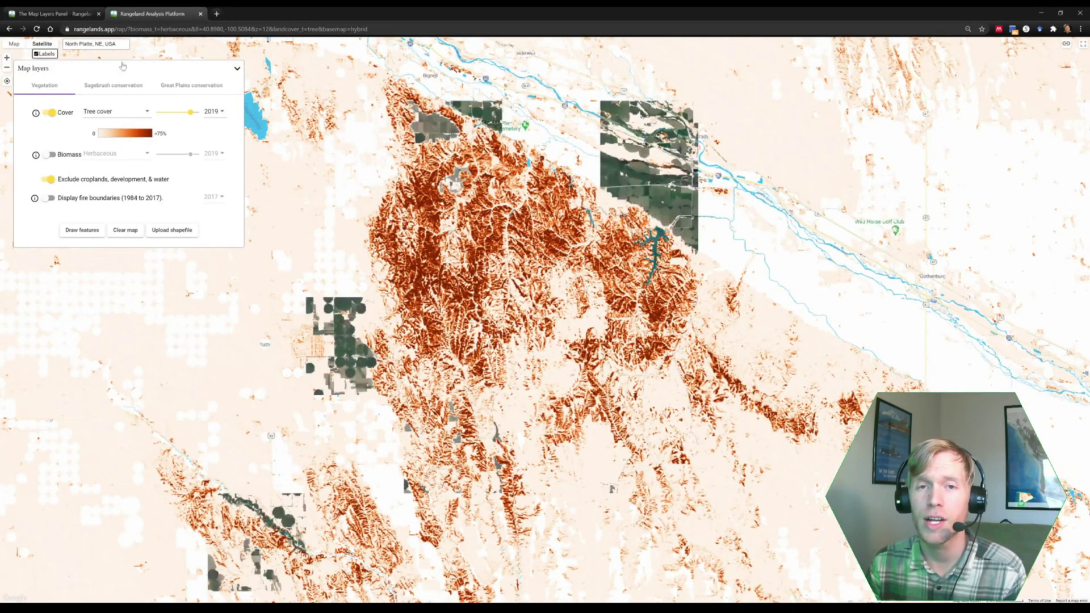
left_click(219, 112)
left_click_drag(239, 121, 238, 188)
left_click(218, 181)
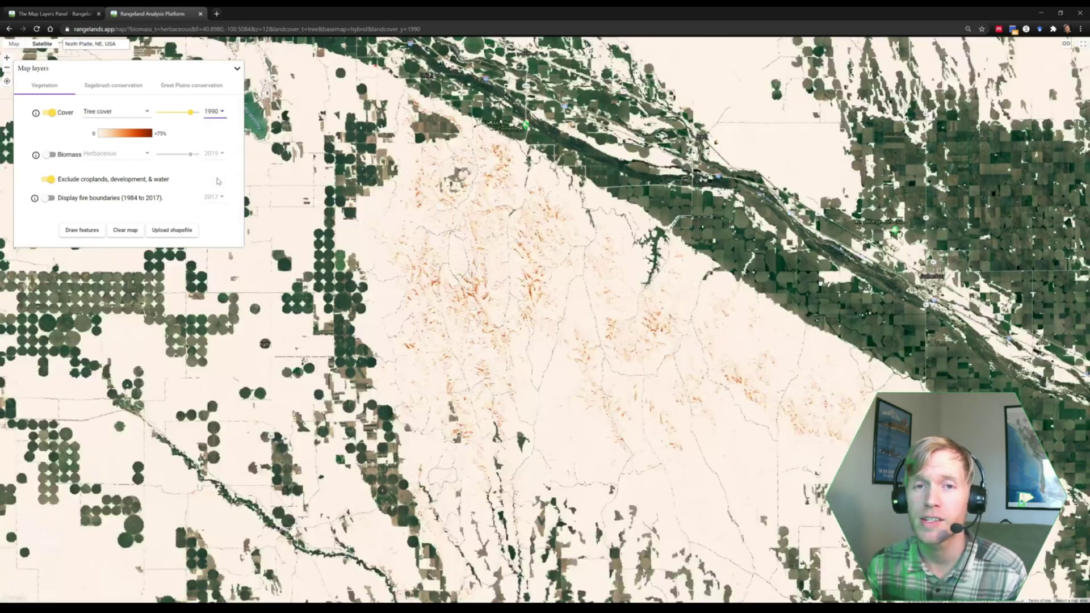
Make the tree cover overlay semi-transparent and set the year back to 2019.
left_click_drag(414, 250, 414, 239)
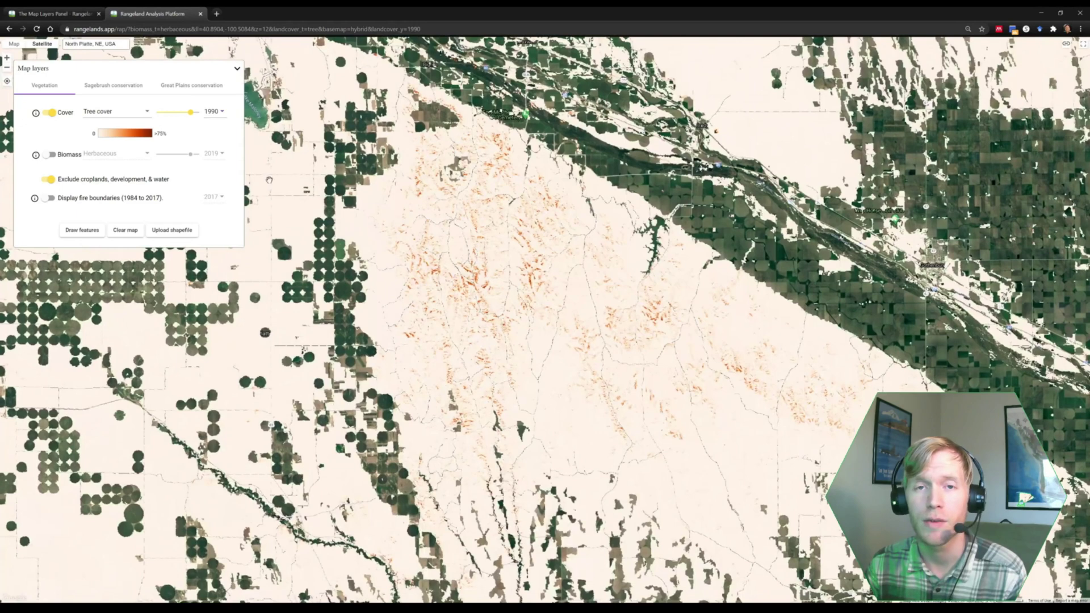
left_click_drag(192, 111, 176, 112)
left_click(218, 113)
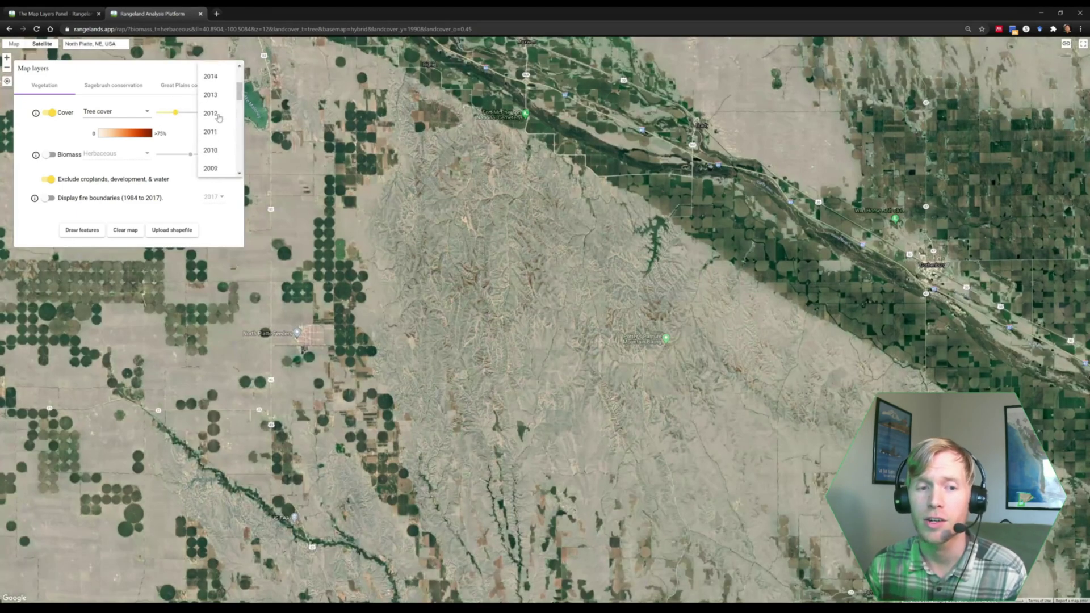
left_click(210, 72)
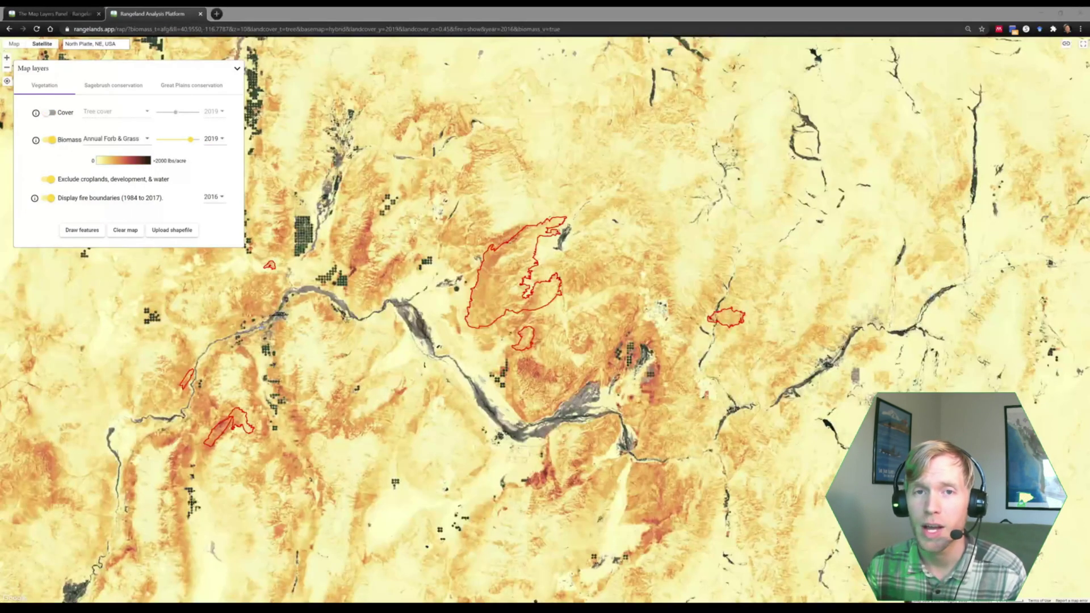
Fade the Annual Forb & Grass biomass overlay and show it for 2000.
scroll(484, 237, "up", 1)
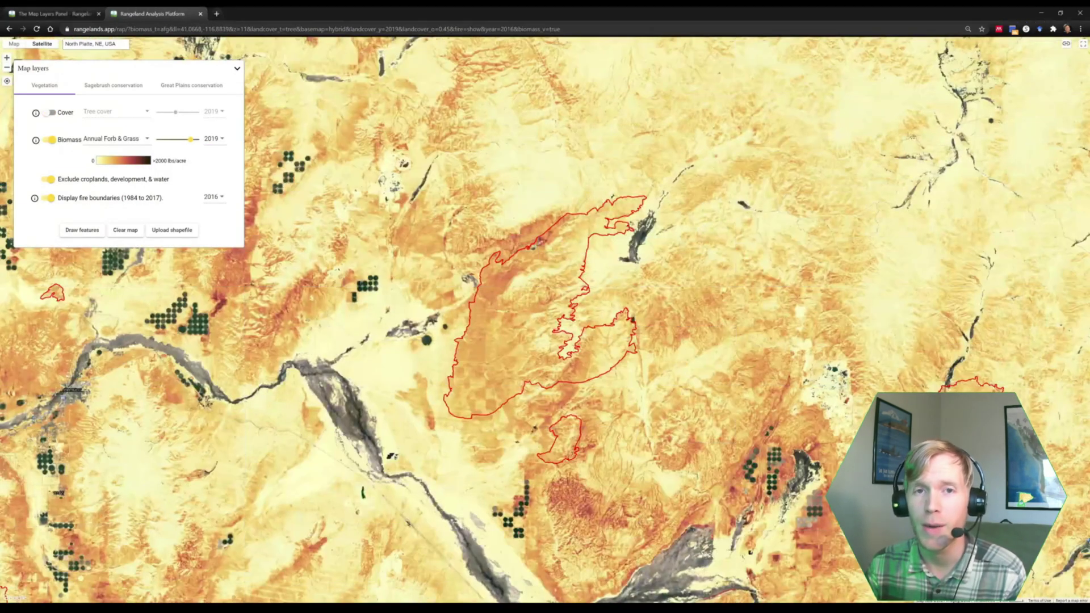
left_click_drag(191, 139, 175, 139)
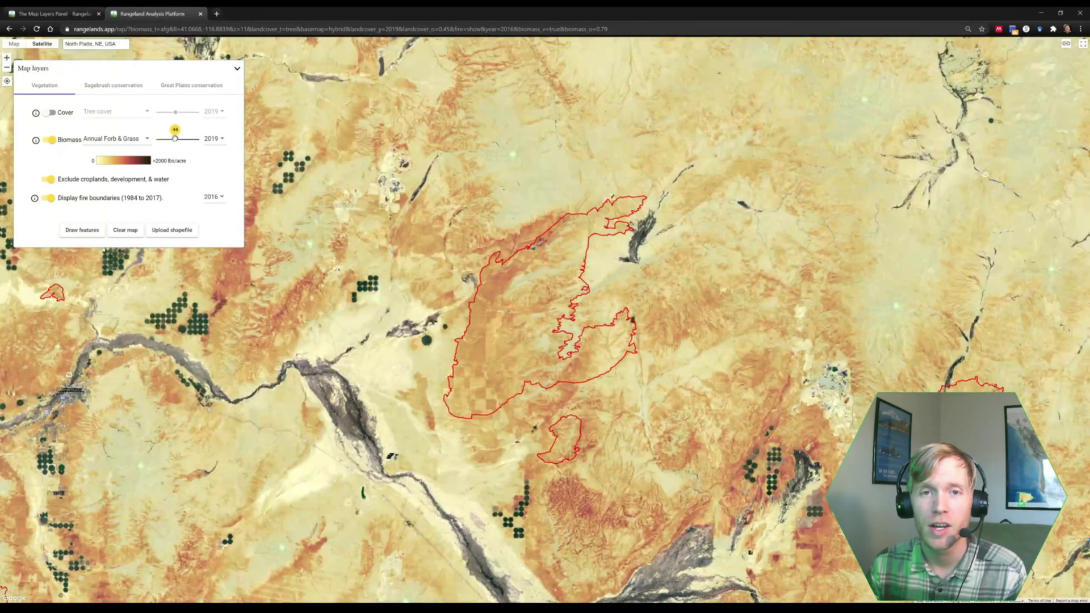
left_click(222, 139)
scroll(239, 145, "down", 5)
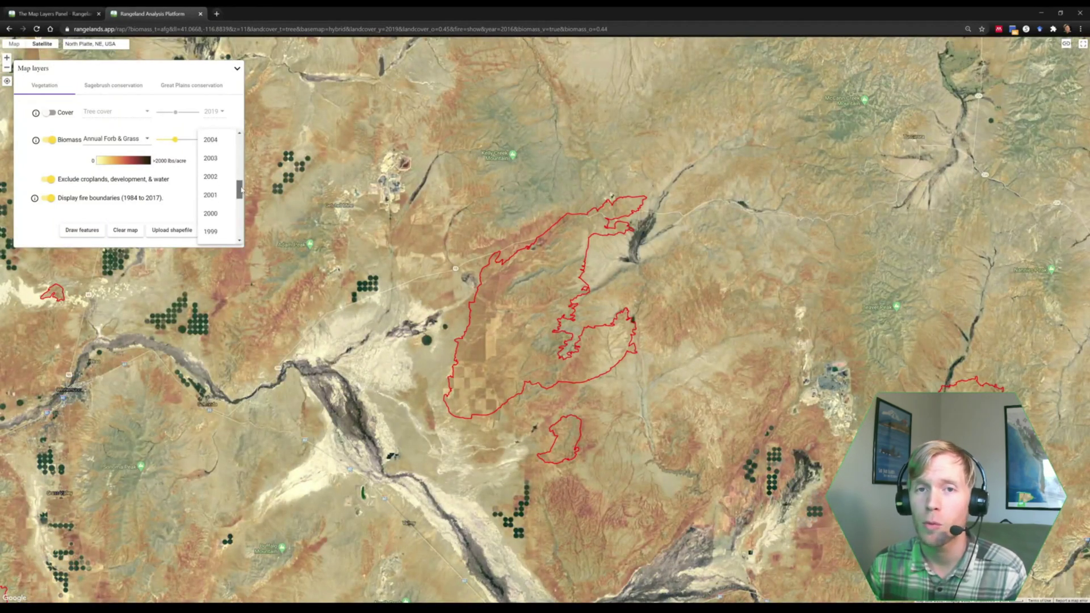
left_click(227, 211)
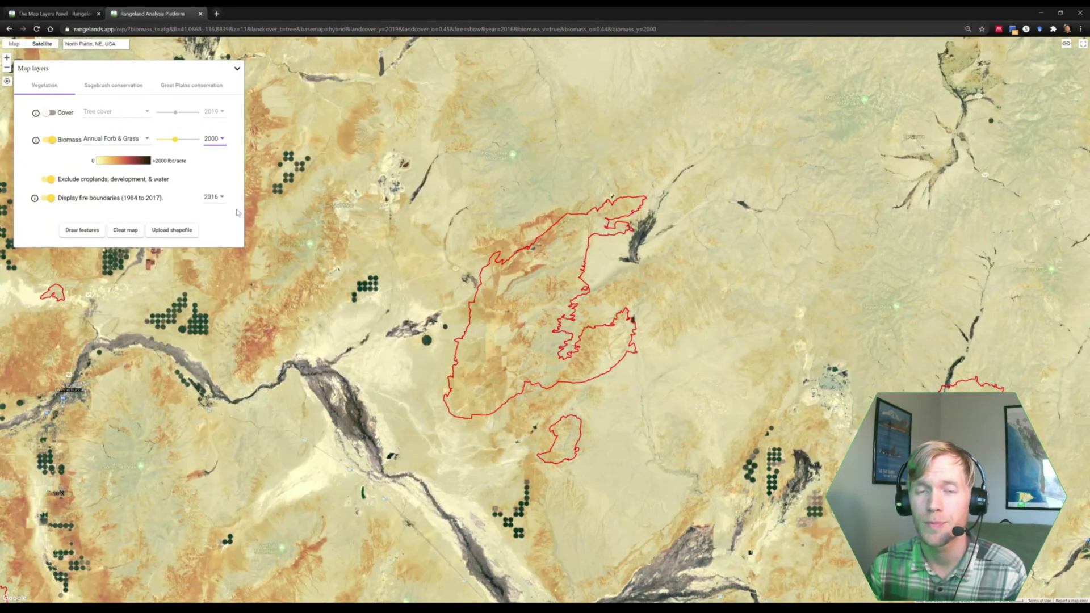
Switch biomass to 2015, then back to 2019, and zoom out around the 2016 fire.
left_click(216, 142)
scroll(219, 119, "up", 5)
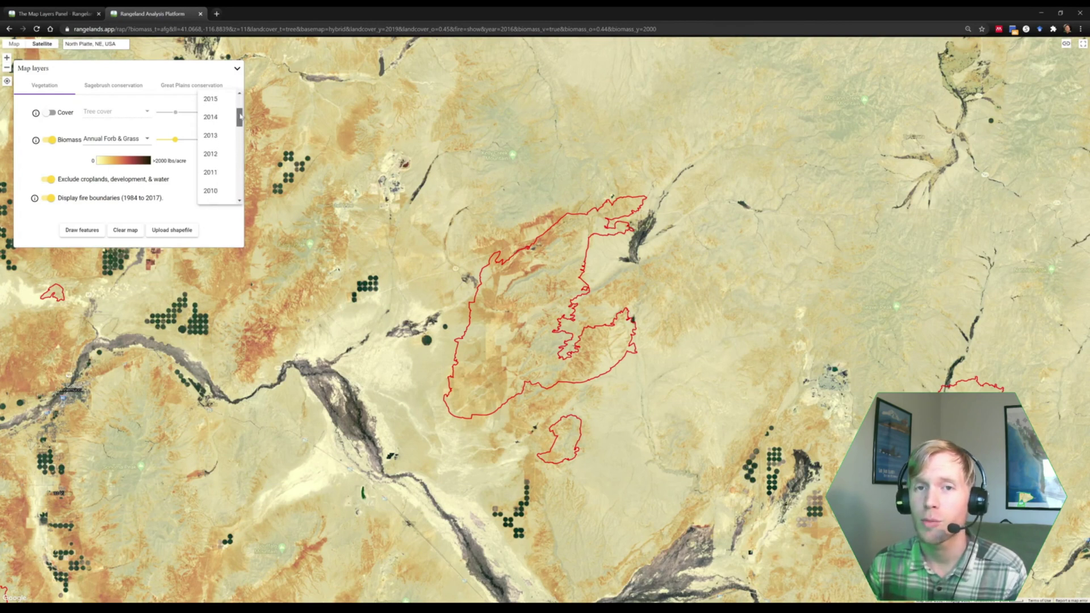
left_click(219, 118)
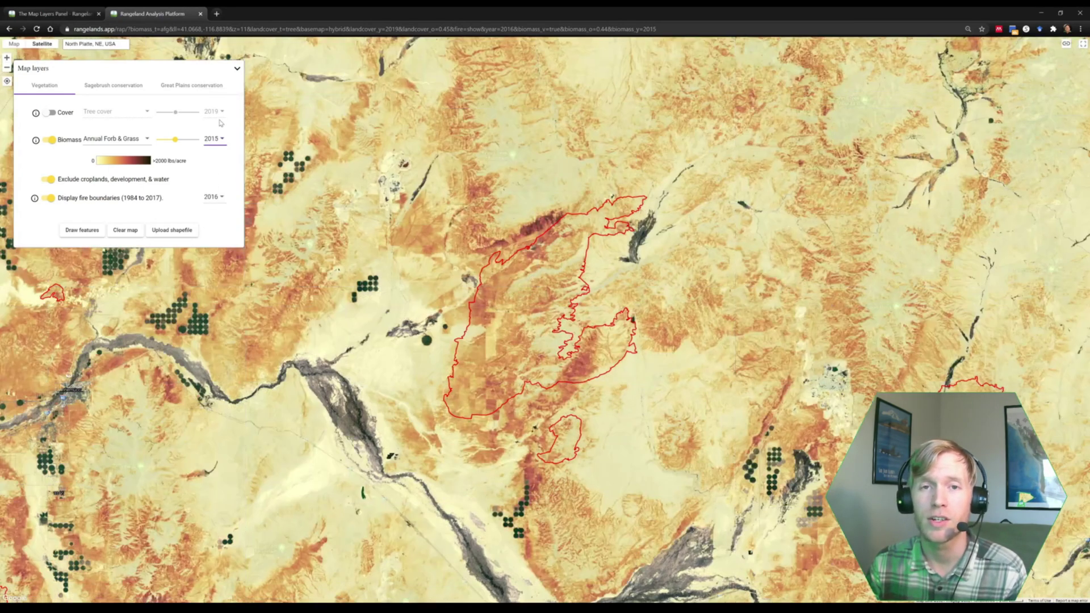
left_click(224, 142)
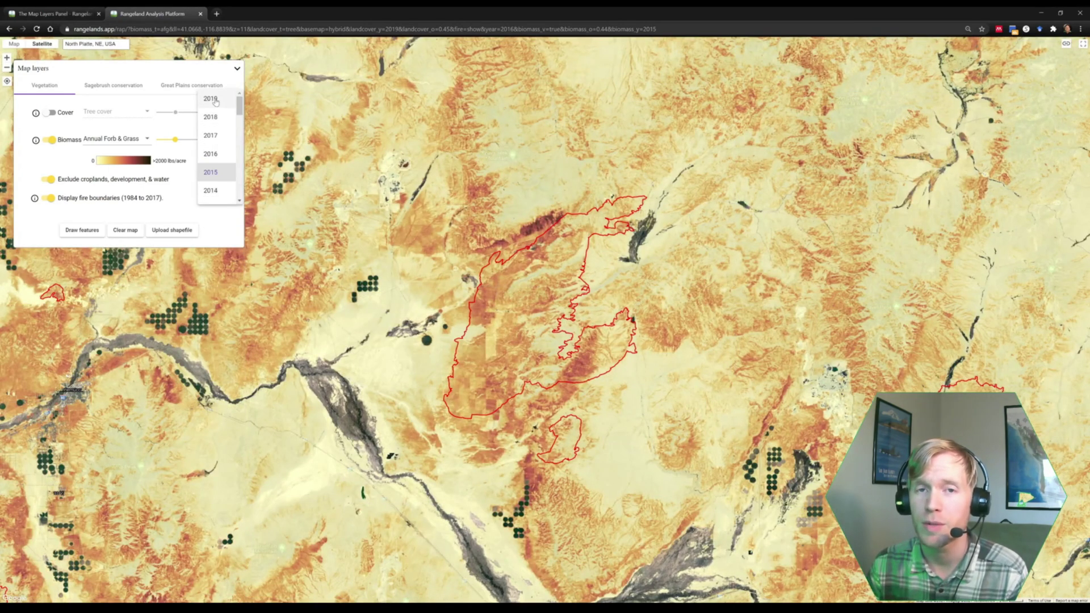
left_click(216, 101)
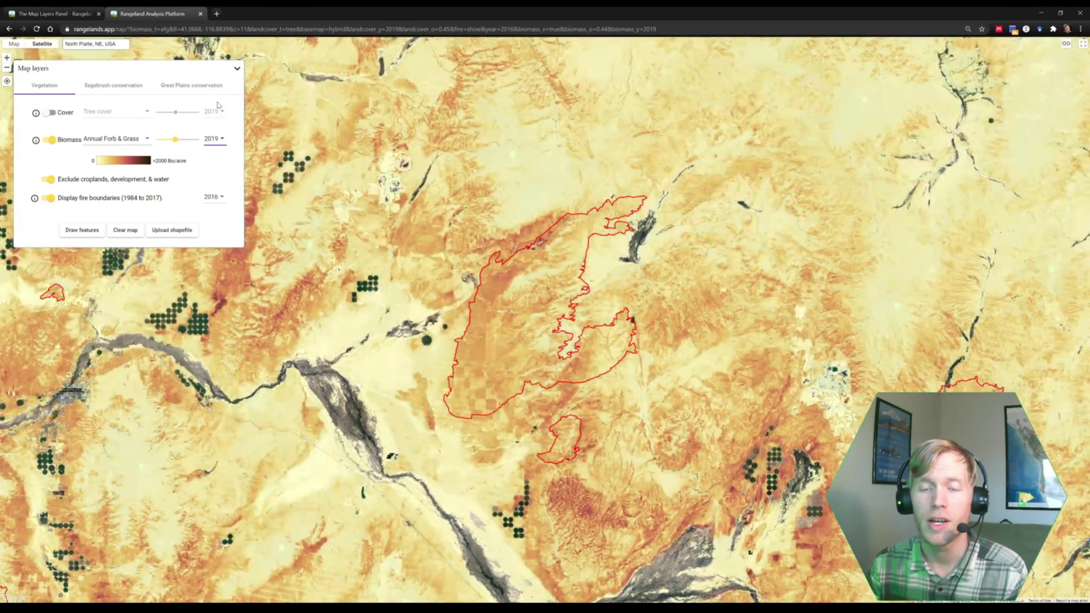
scroll(434, 264, "down", 1)
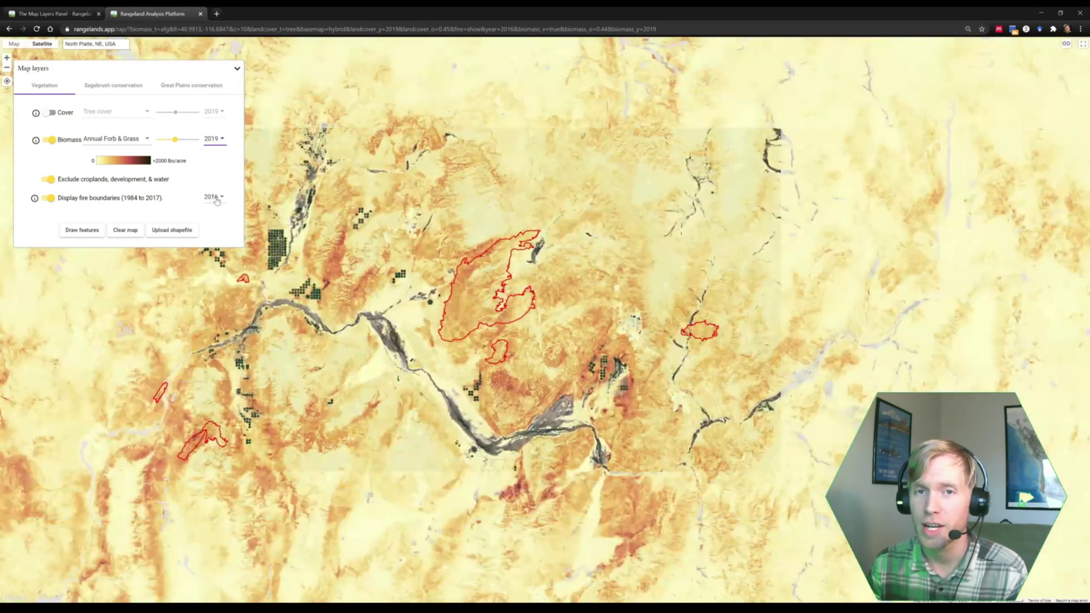